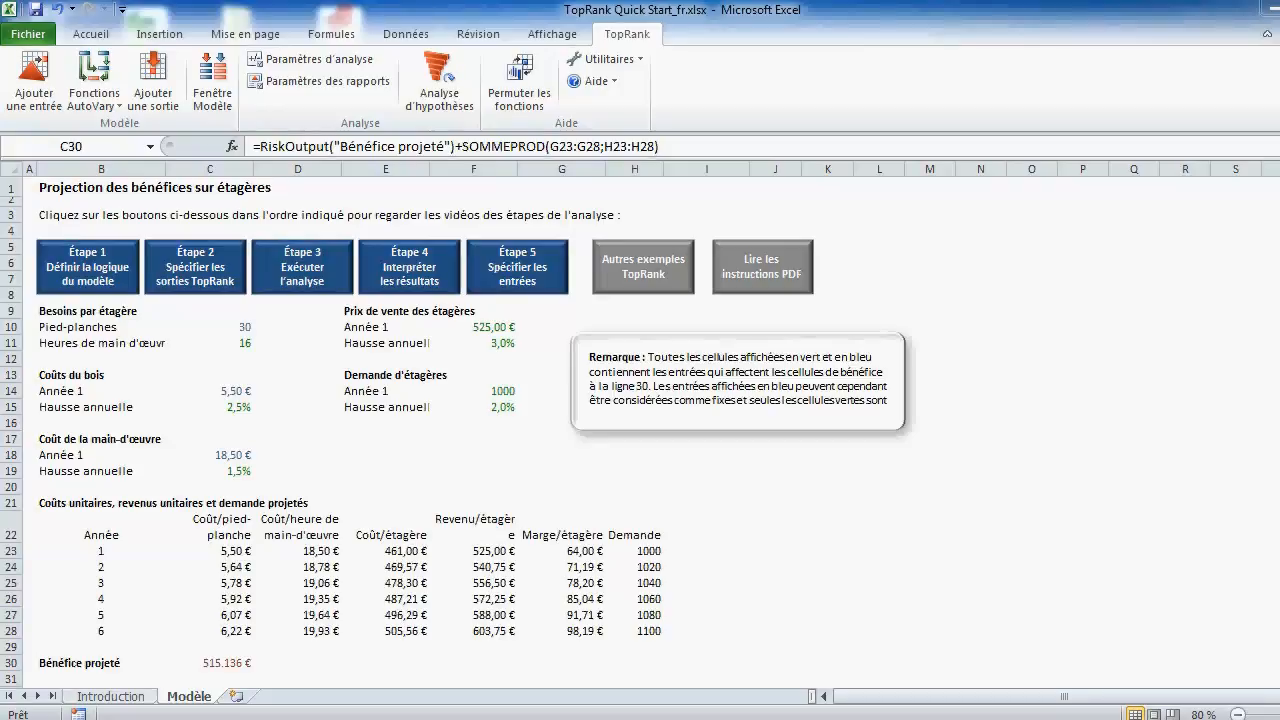
- Add cell C11 as a TopRank input with a -10% to +10% range, named "Heures de main d'œuvre par étagère"
click(243, 341)
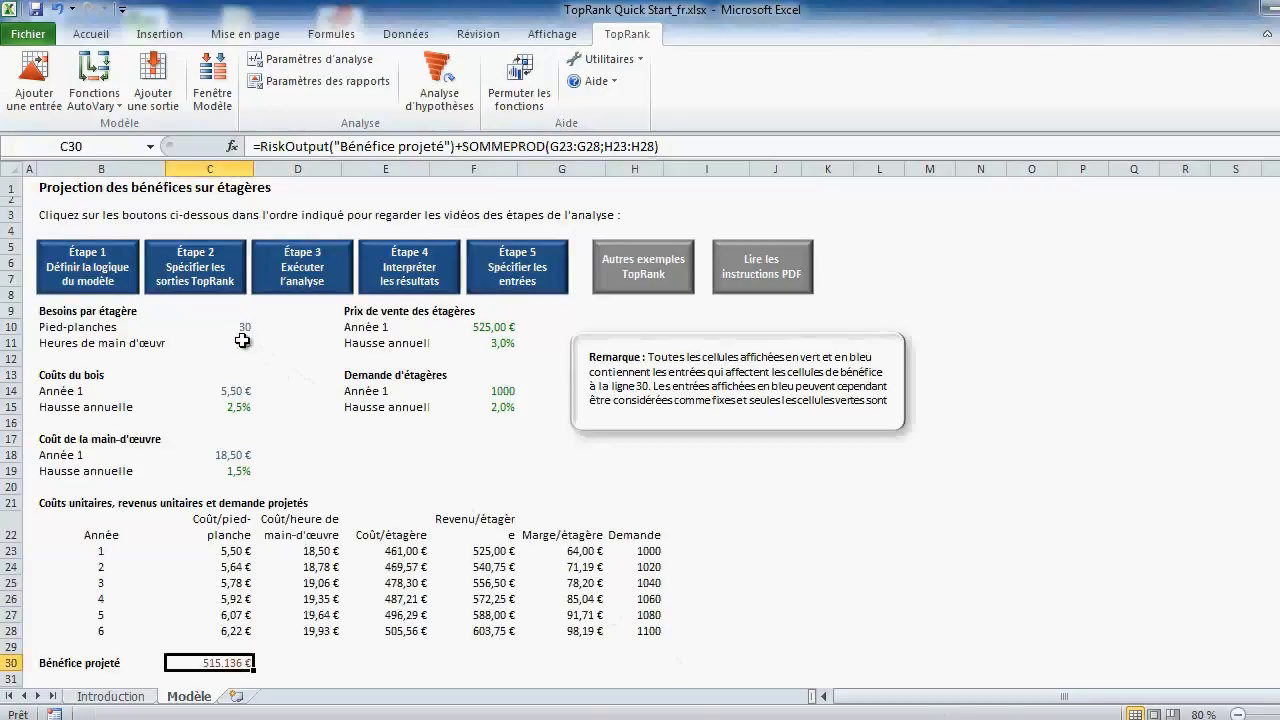
click(243, 341)
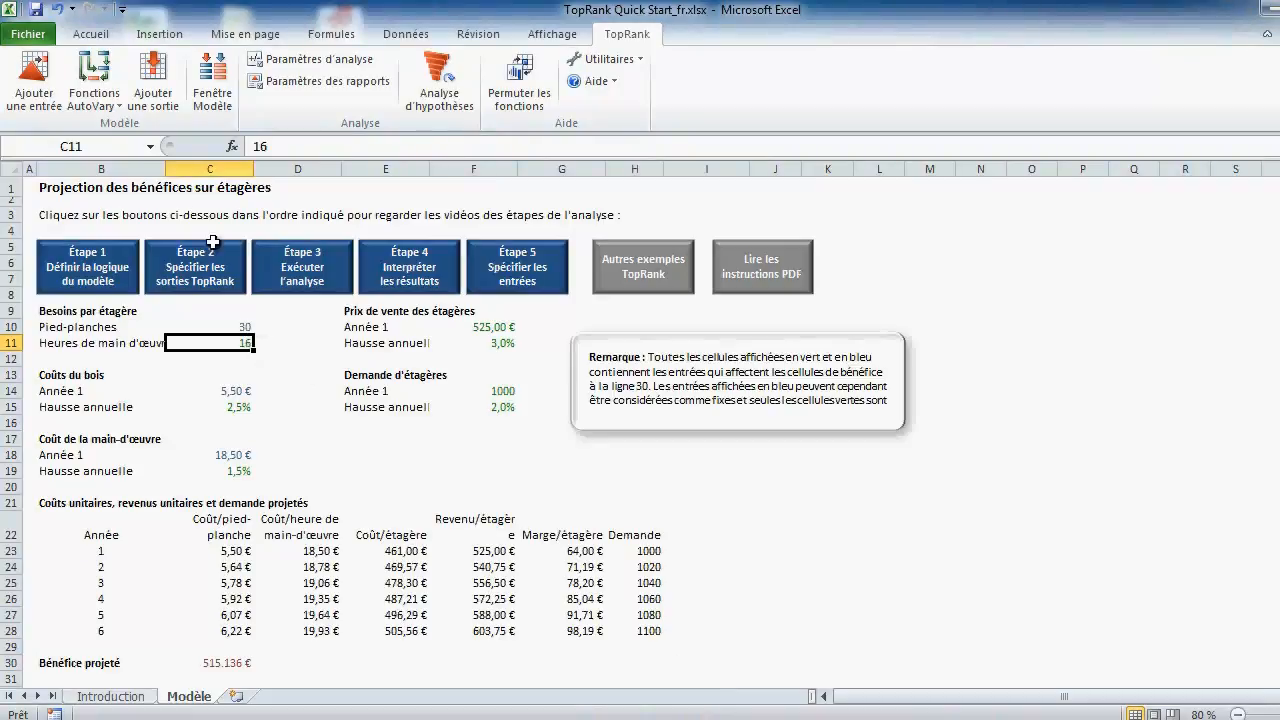
click(33, 92)
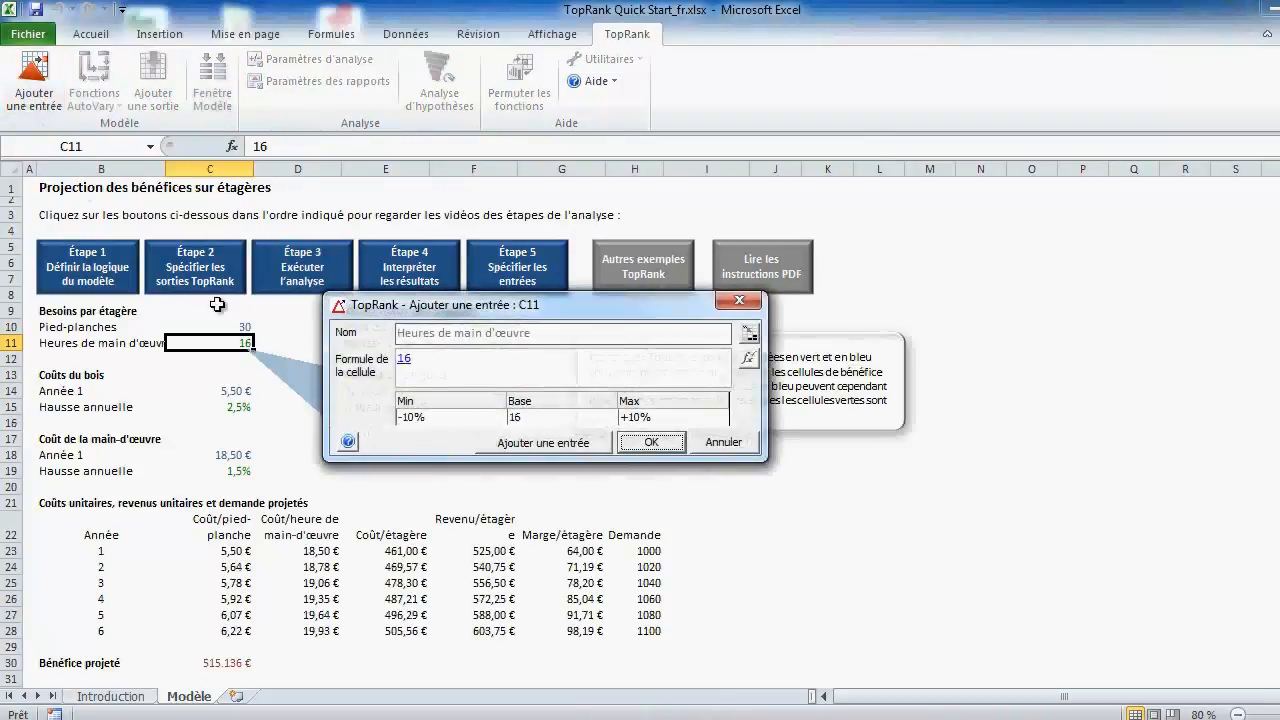
click(600, 447)
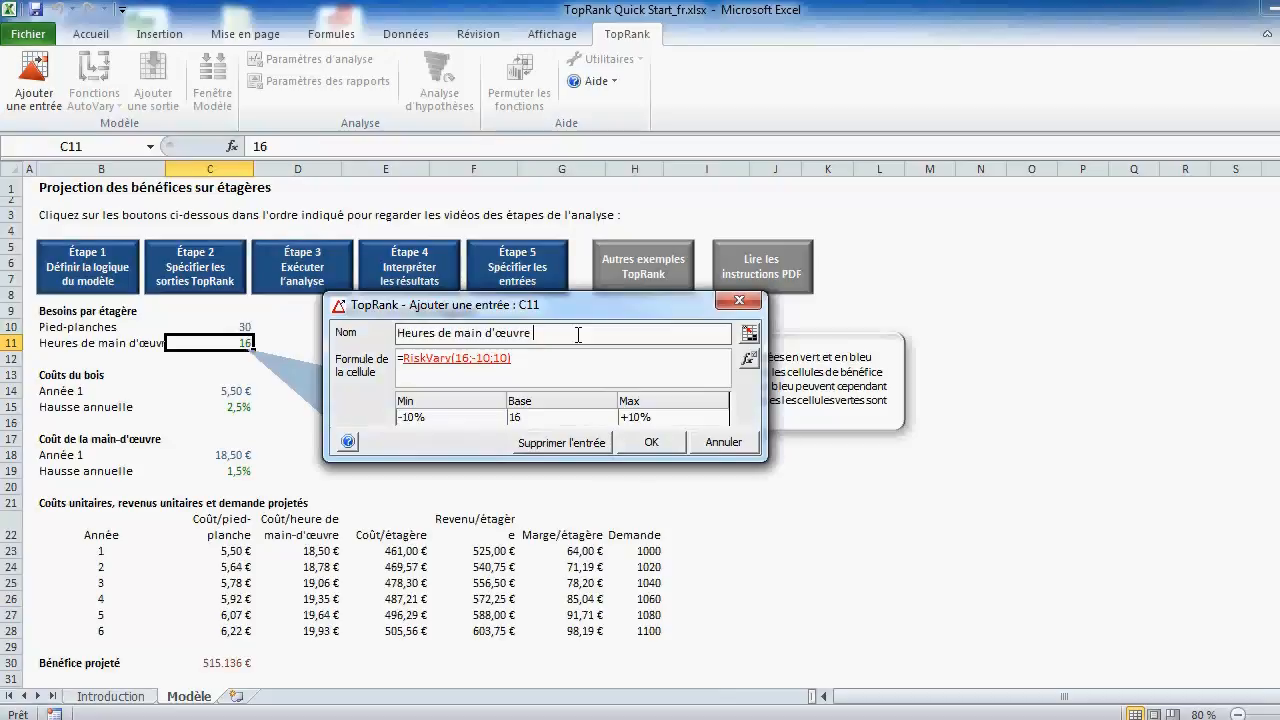
text(par étagère)
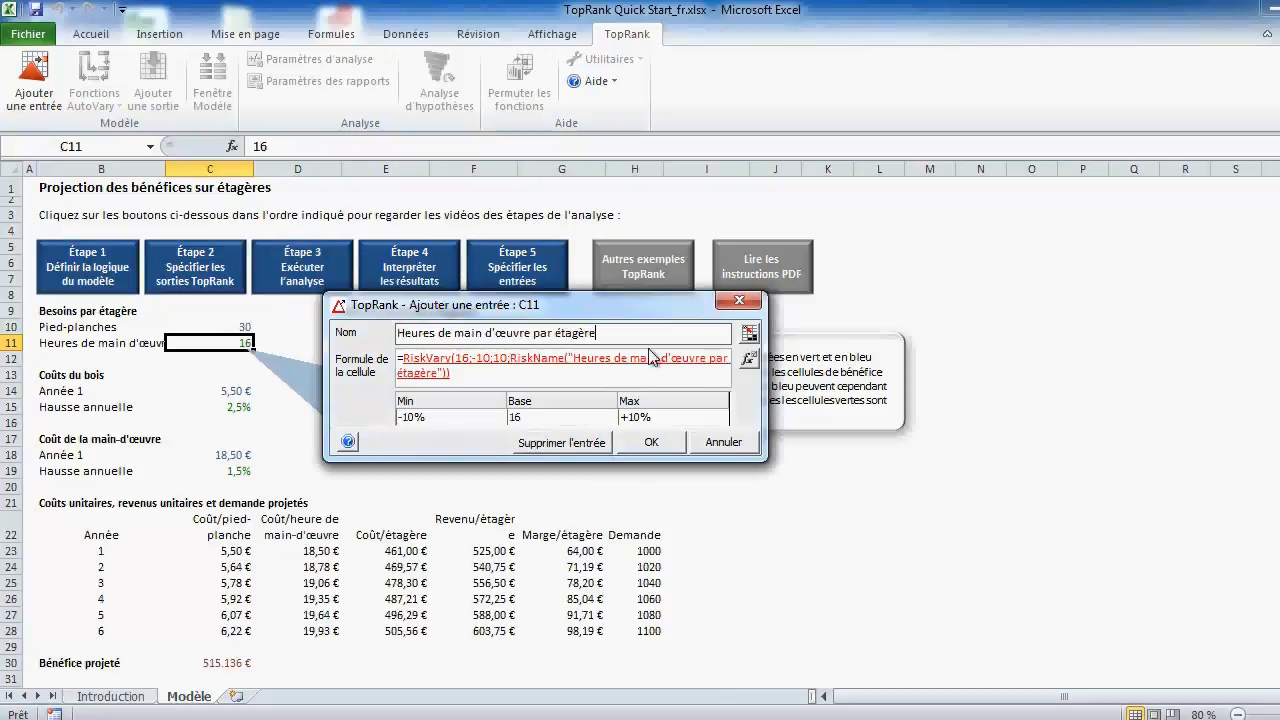
click(652, 442)
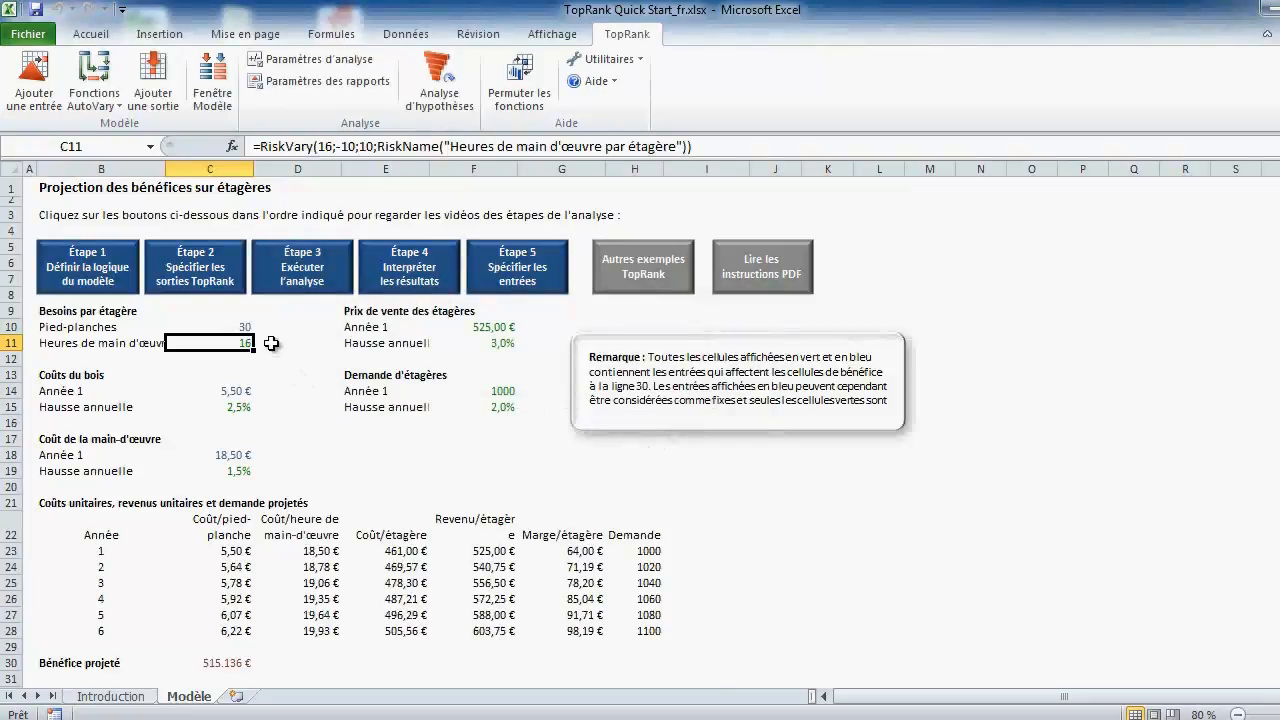
- Review the RiskVary formula in C11 and the default input range in the analysis settings
key(F2)
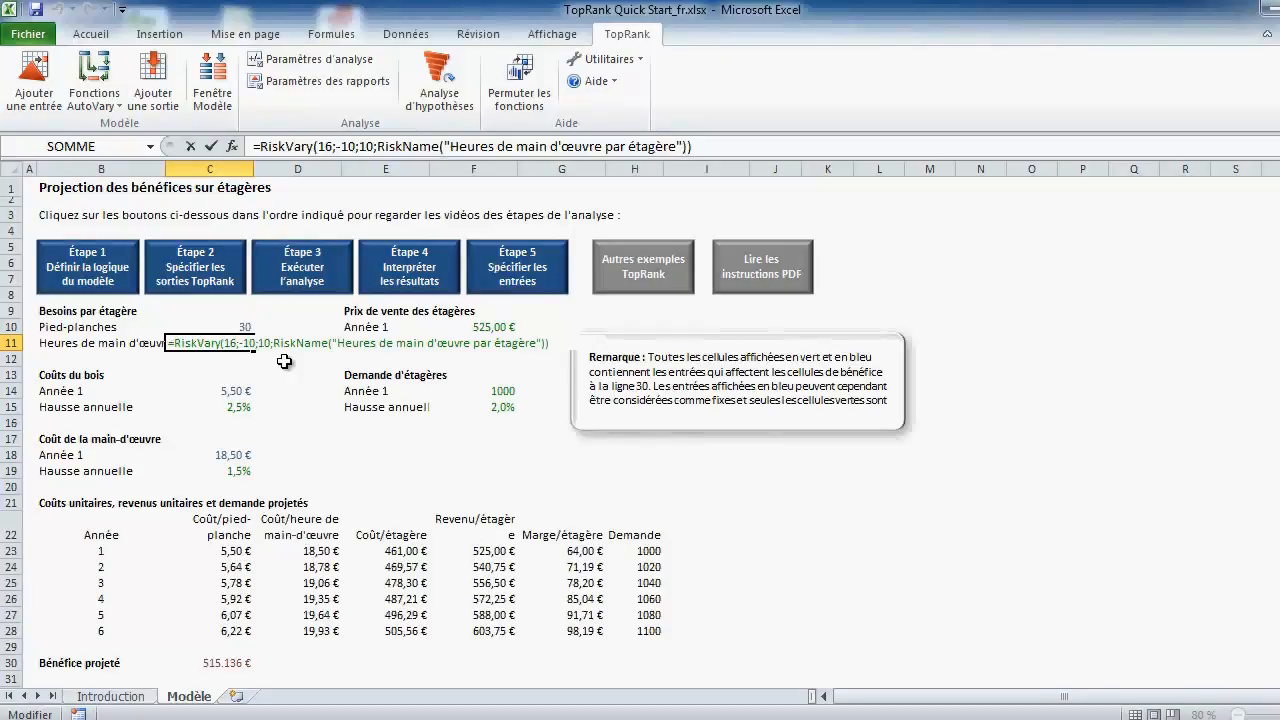
key(ctrl+Return)
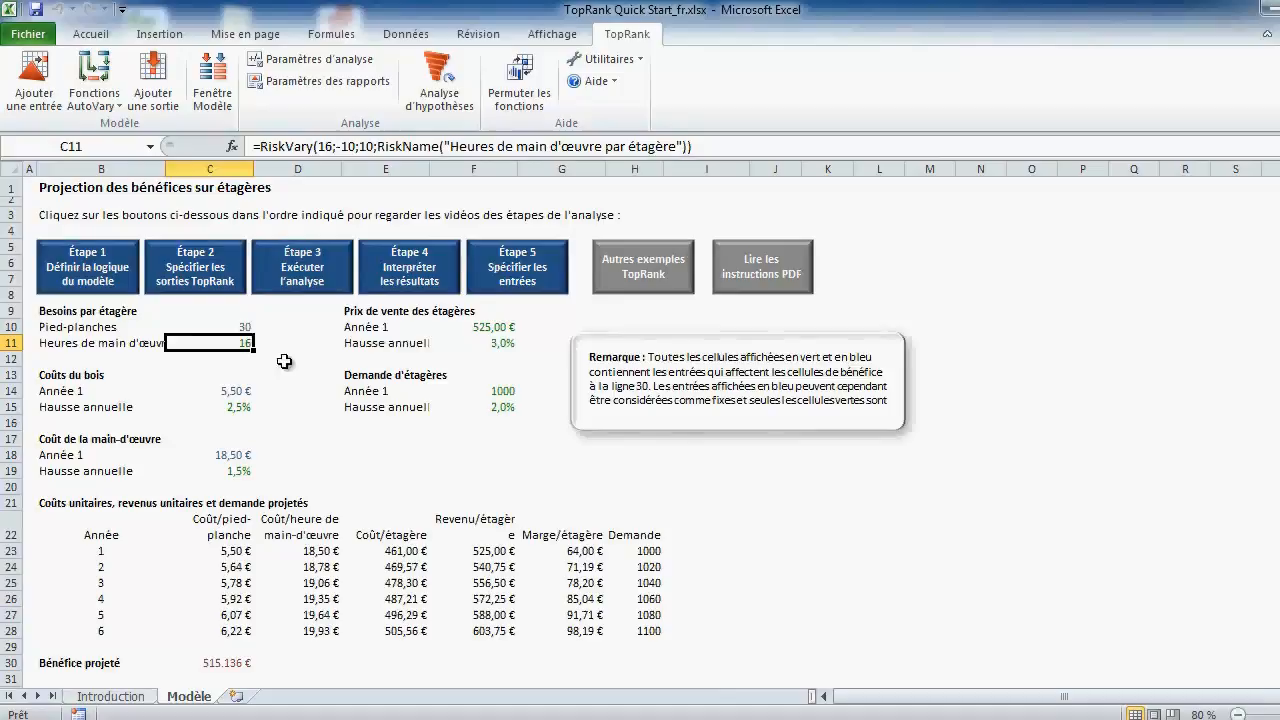
click(308, 59)
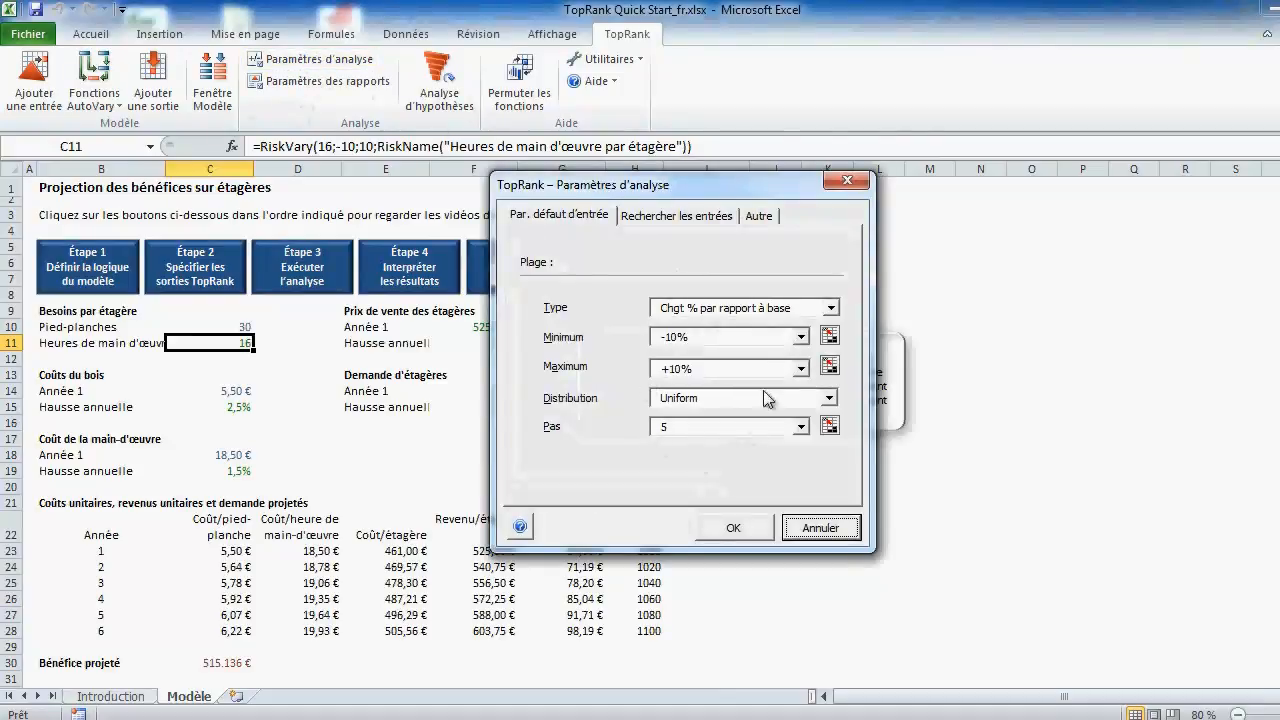
click(815, 530)
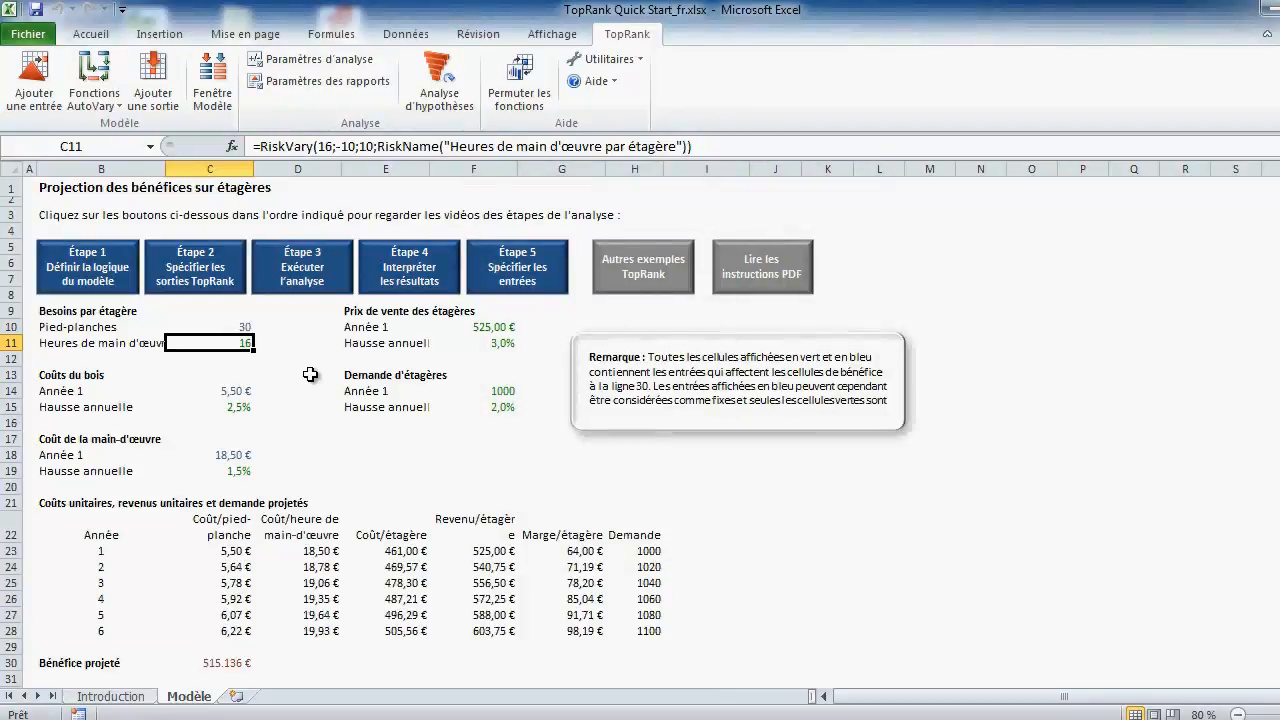
- Inspect the RiskVary formulas for the annual increases in wood cost (C15) and labour cost (C19)
click(233, 409)
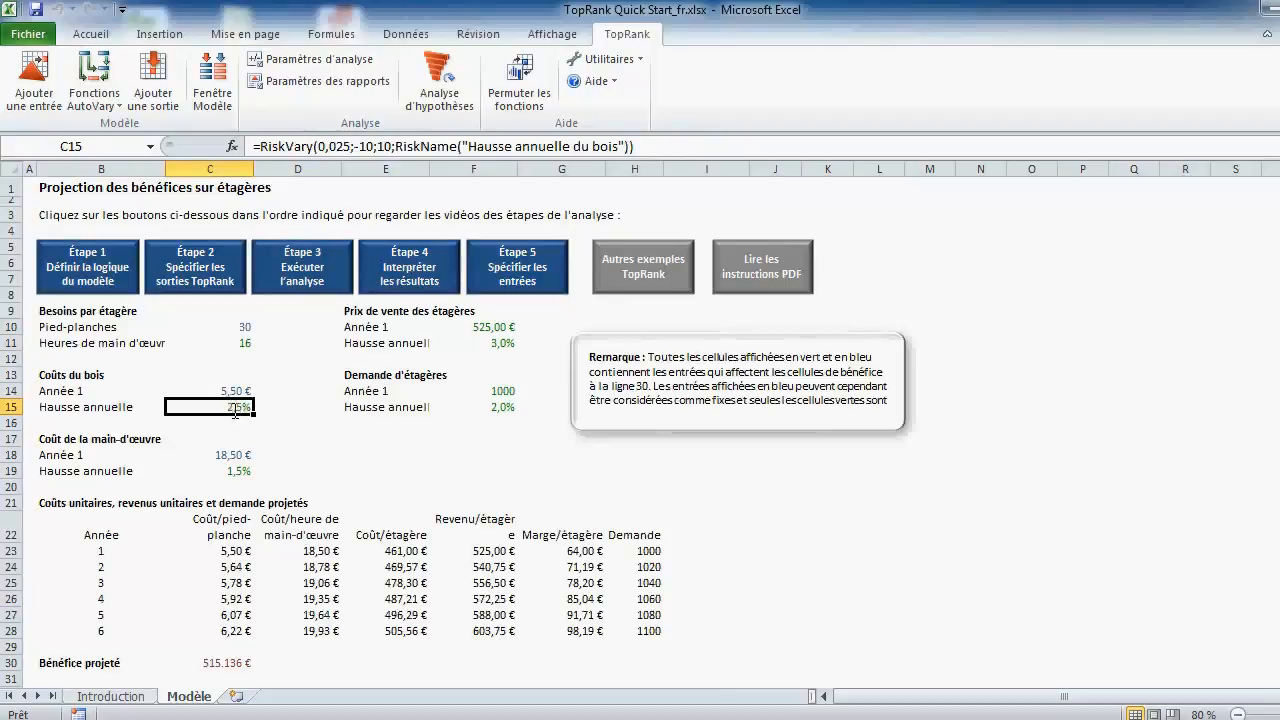
double_click(233, 409)
key(Escape)
click(233, 471)
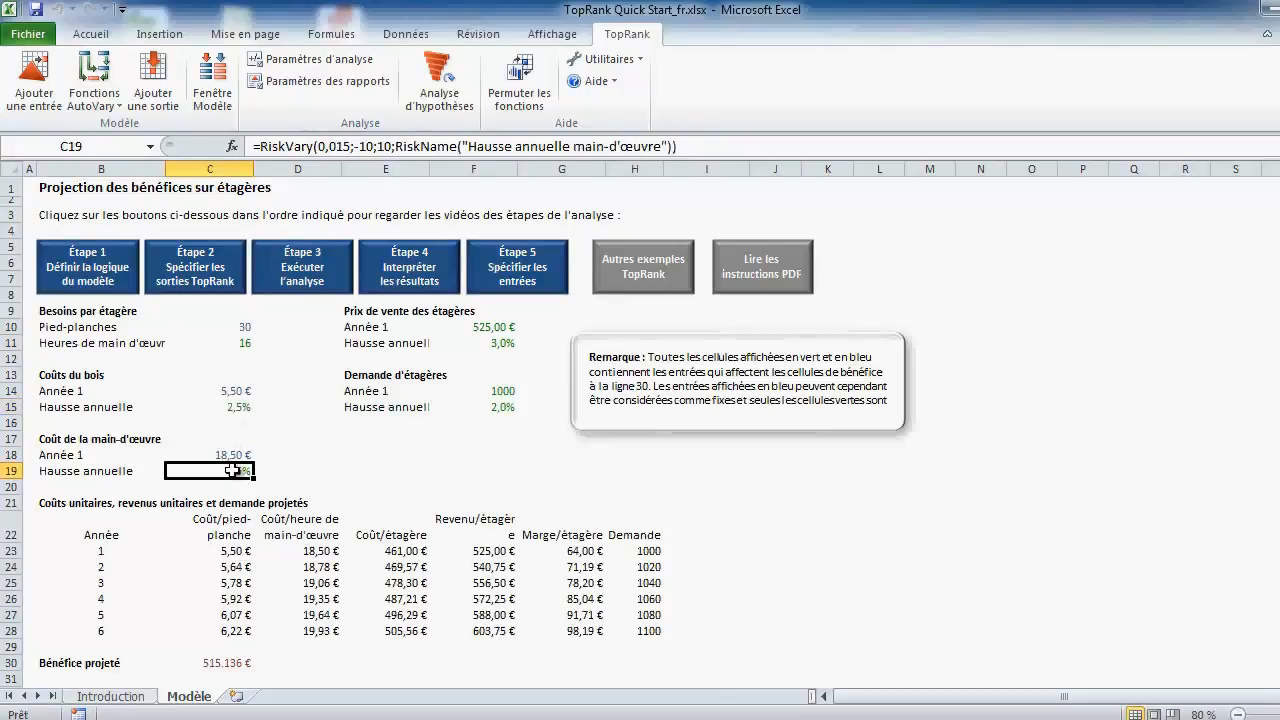
double_click(233, 471)
key(Escape)
- Inspect the RiskVary formulas for the year 1 selling price (F10) and its annual increase (F11)
click(497, 327)
double_click(498, 327)
key(Escape)
click(499, 343)
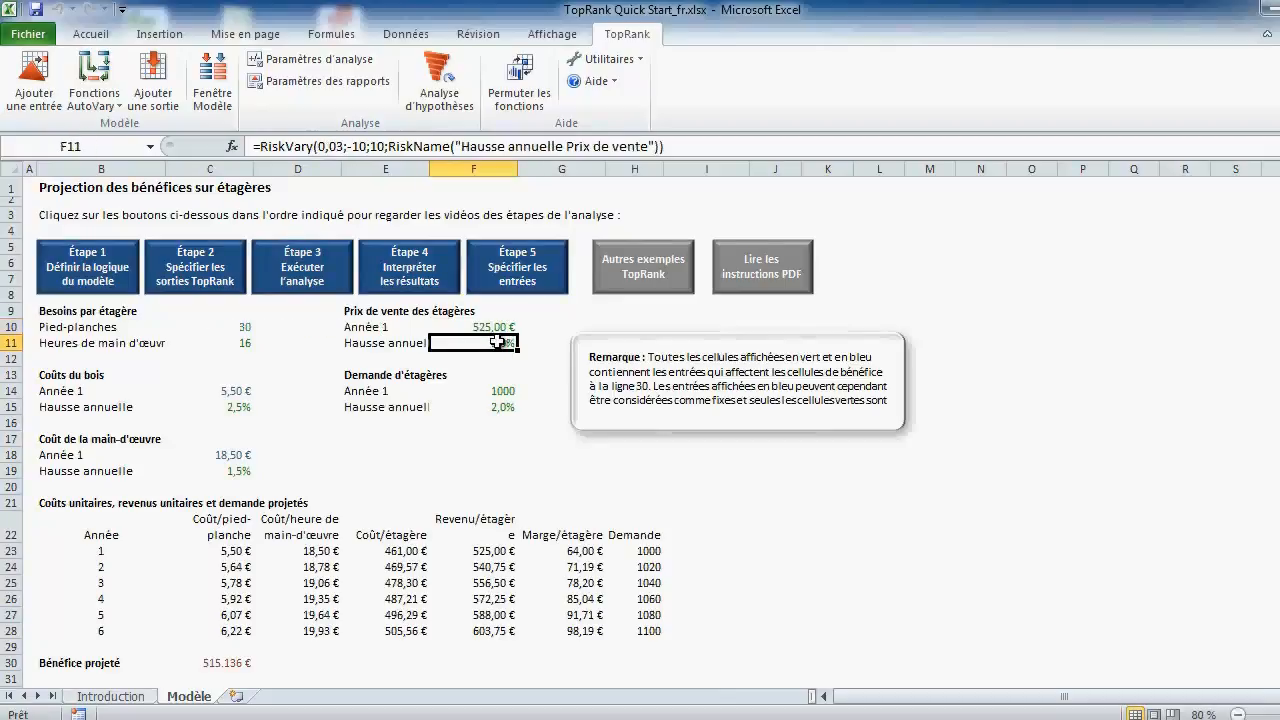
double_click(499, 343)
key(Escape)
- Inspect the RiskVary formulas for the year 1 shelf demand (F14) and its annual increase (F15)
click(484, 390)
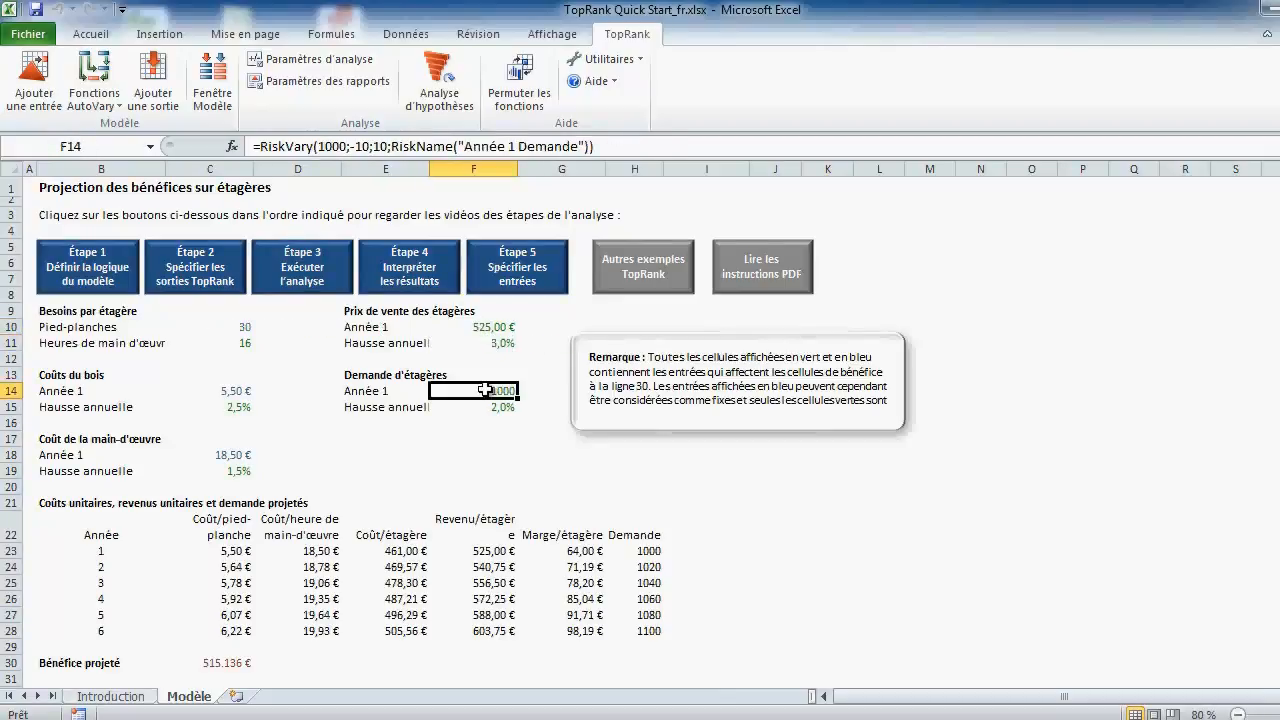
double_click(484, 390)
key(Escape)
click(472, 407)
double_click(472, 407)
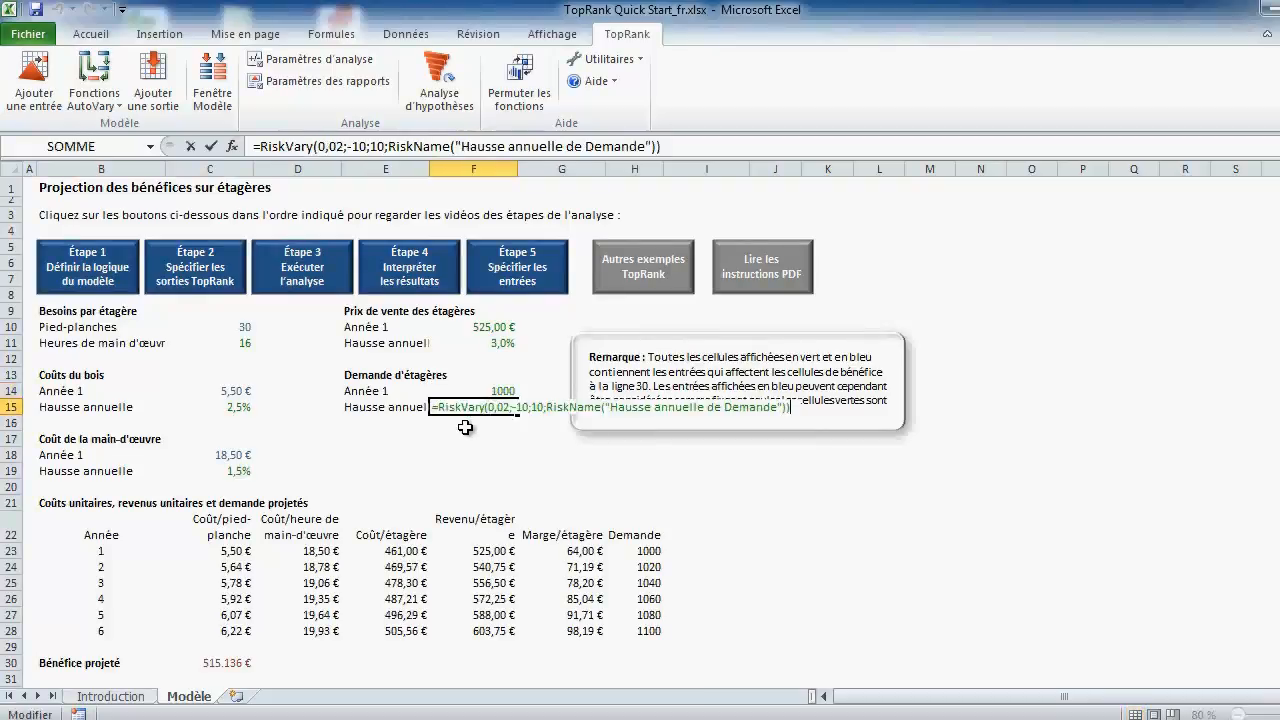
key(Escape)
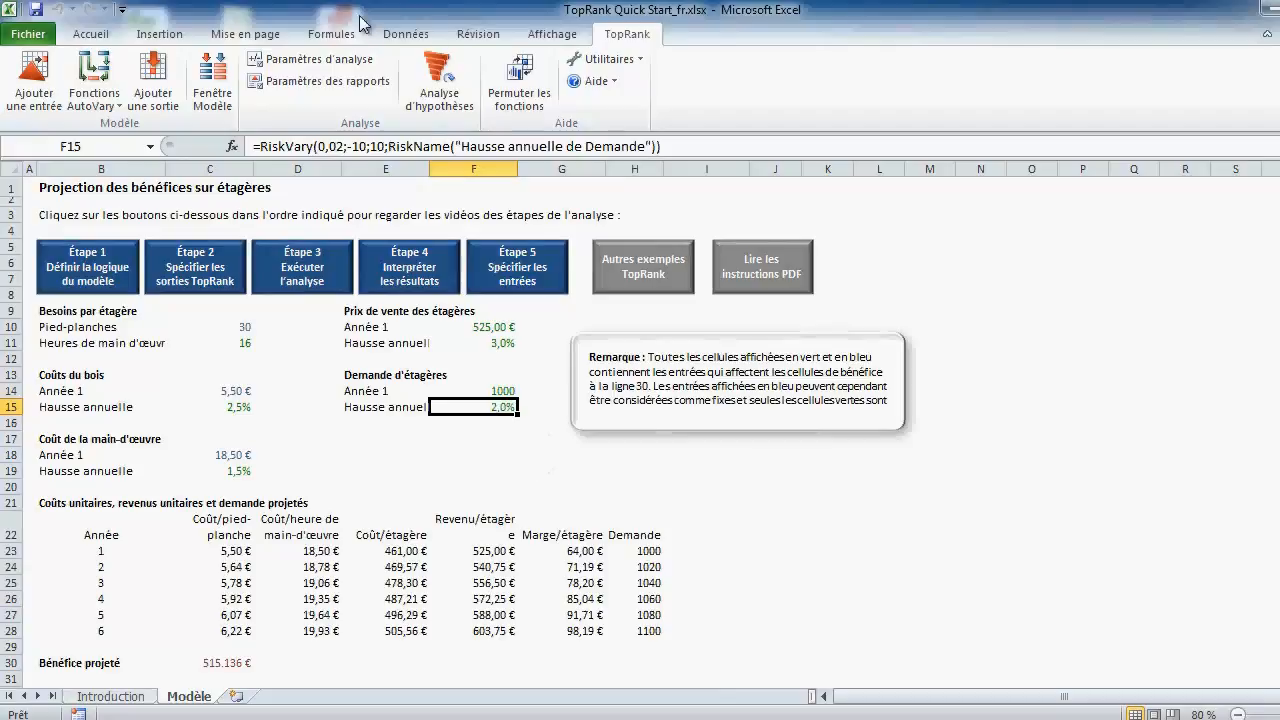
- Turn off the precedent-cell search for inputs at what-if analysis startup in the analysis settings, and launch the what-if analysis
click(326, 58)
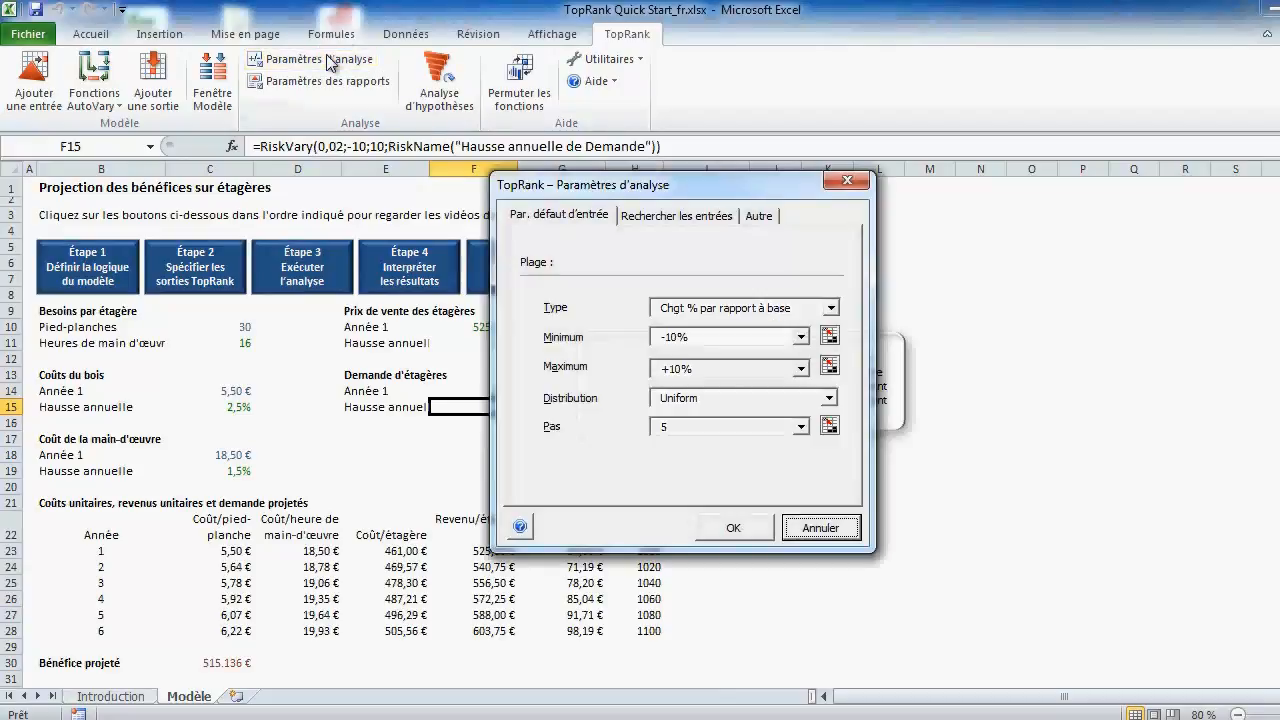
click(680, 216)
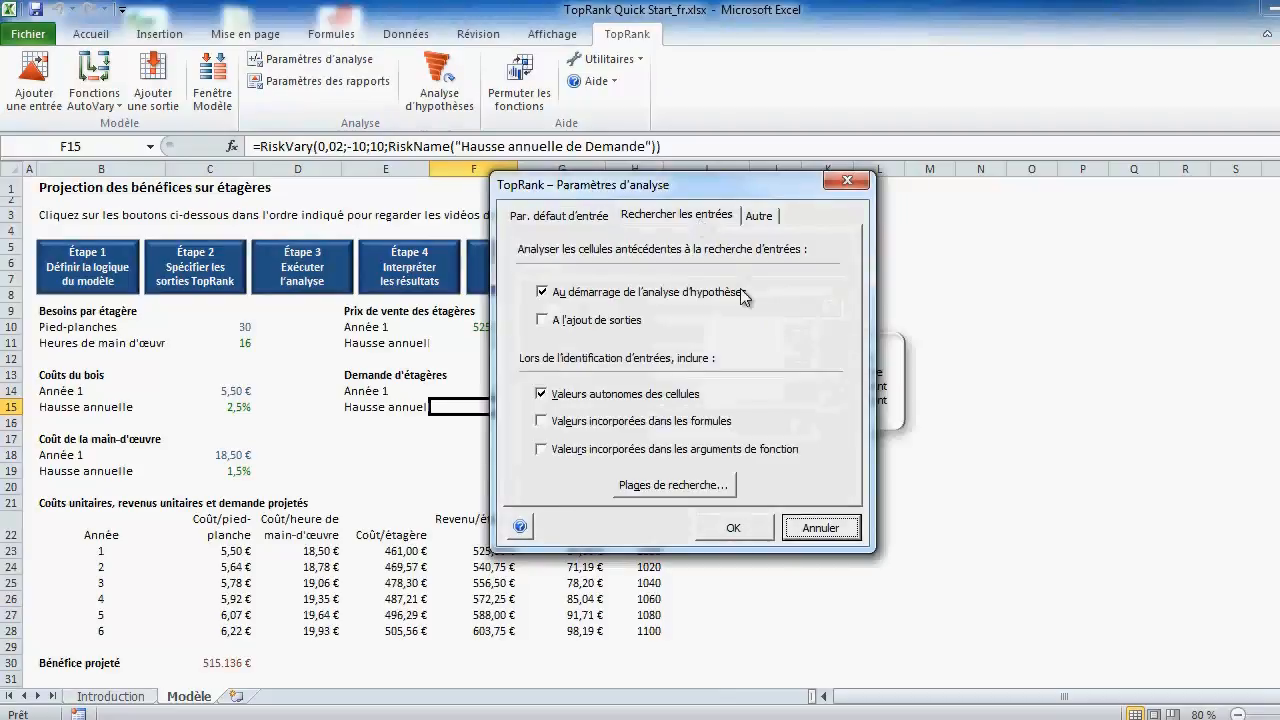
click(542, 295)
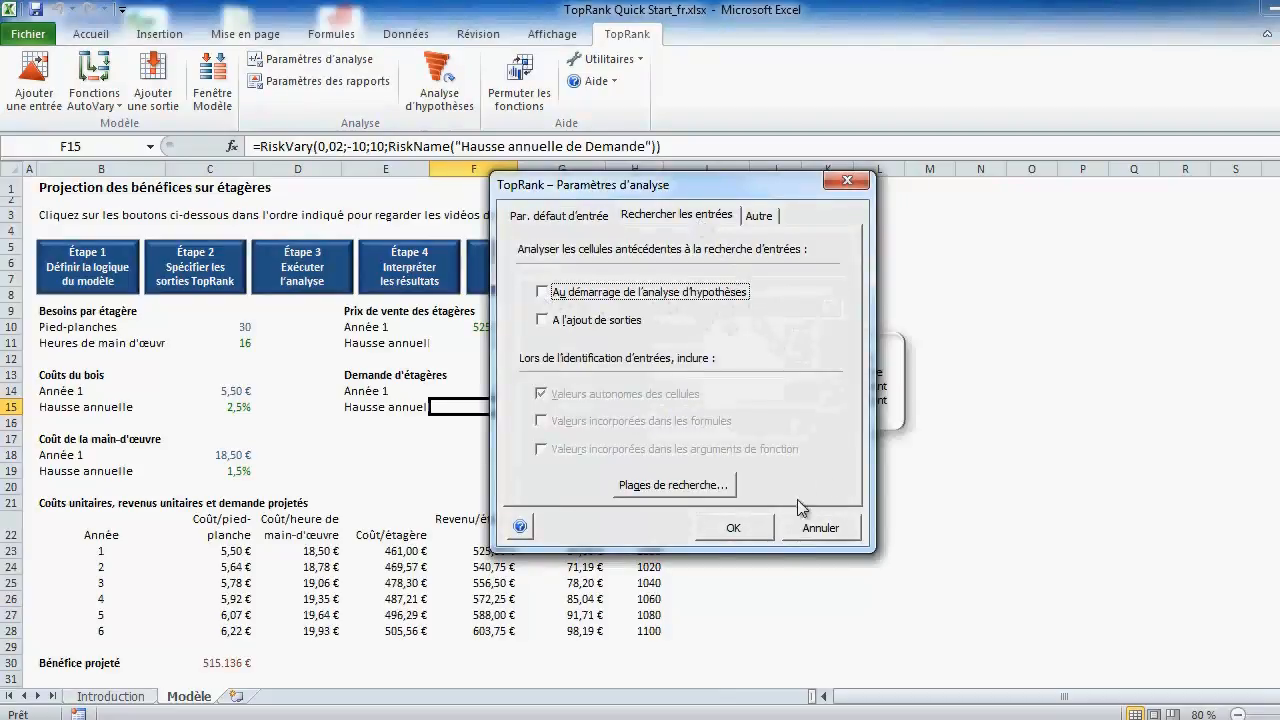
click(758, 522)
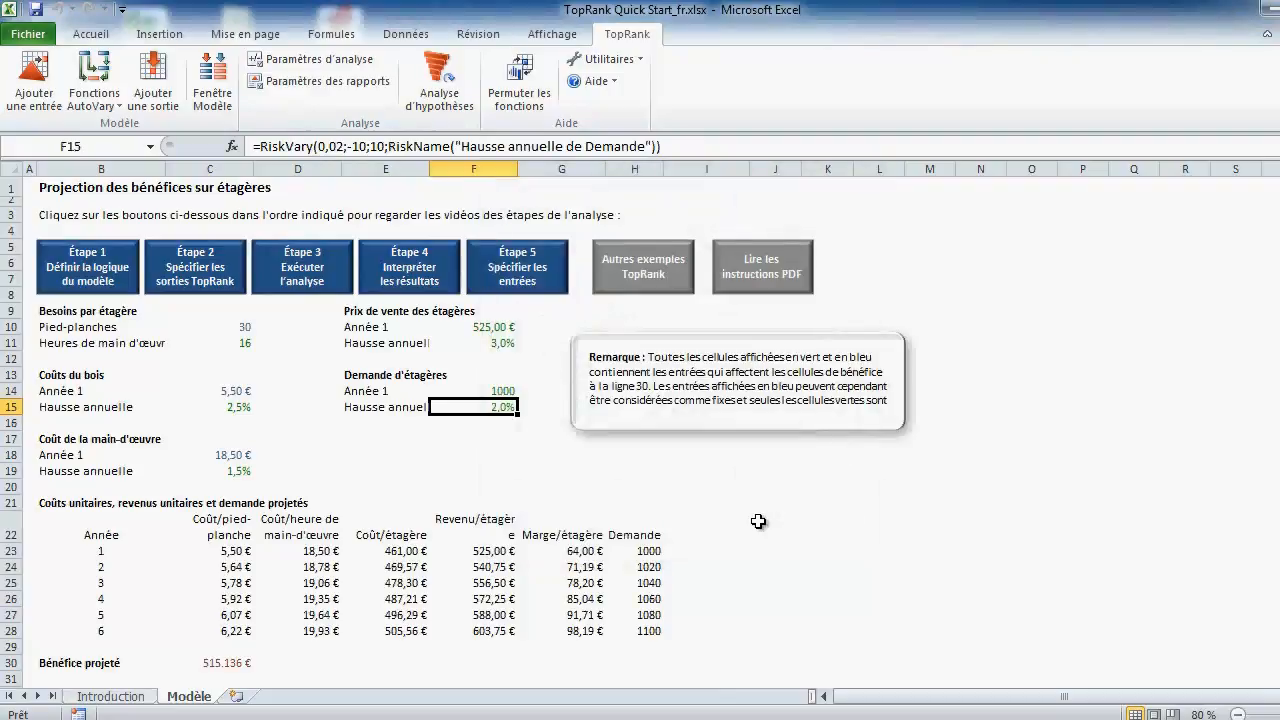
click(435, 85)
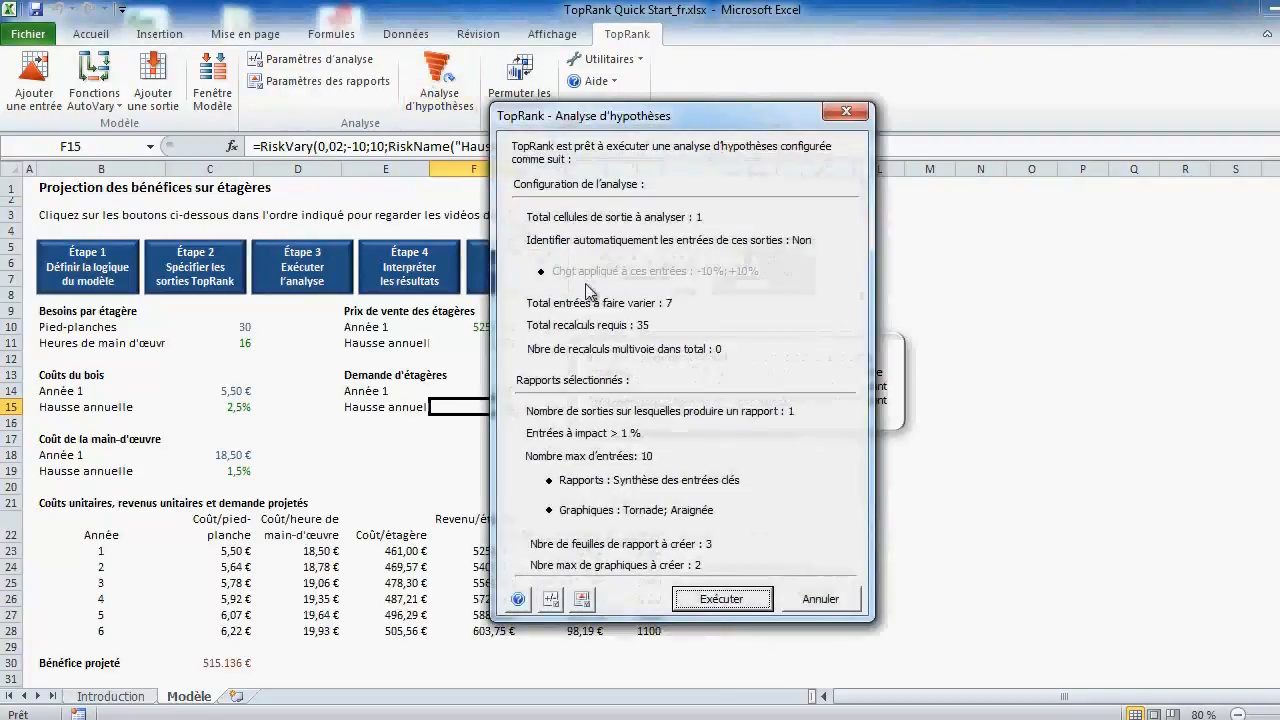
click(765, 597)
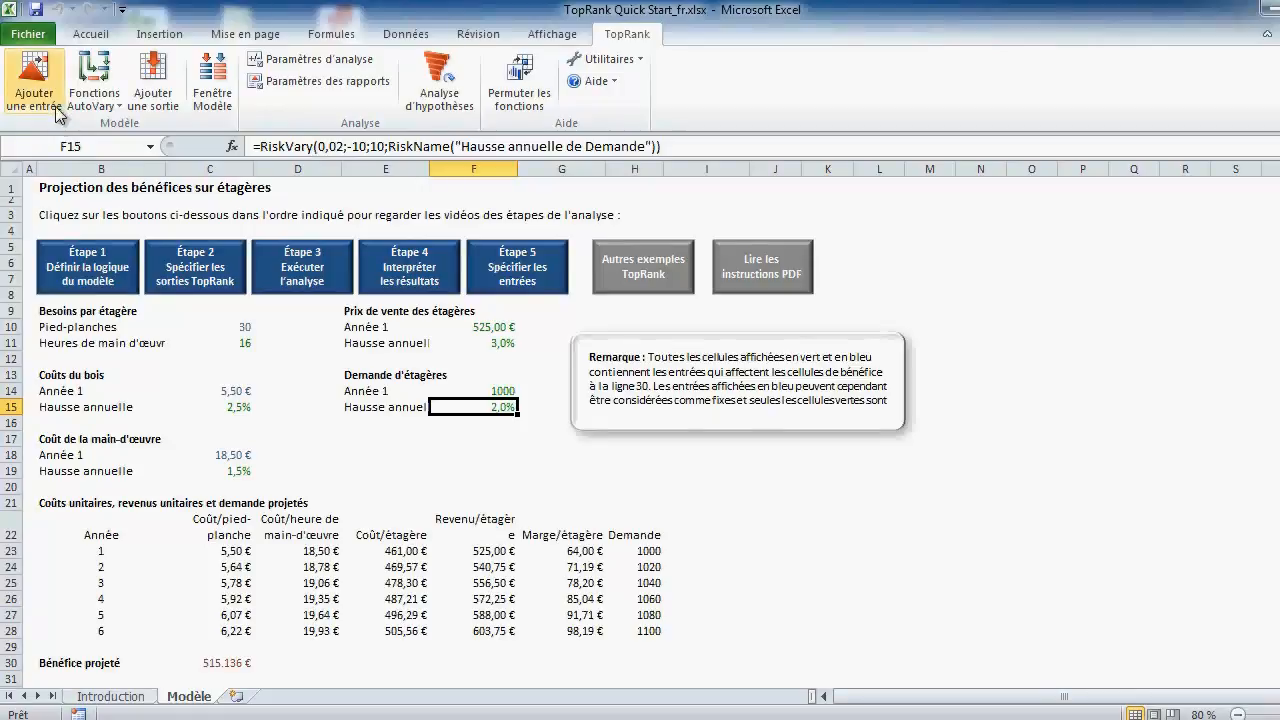
- Look at the AutoVary function commands and the input search options in the analysis settings
click(120, 108)
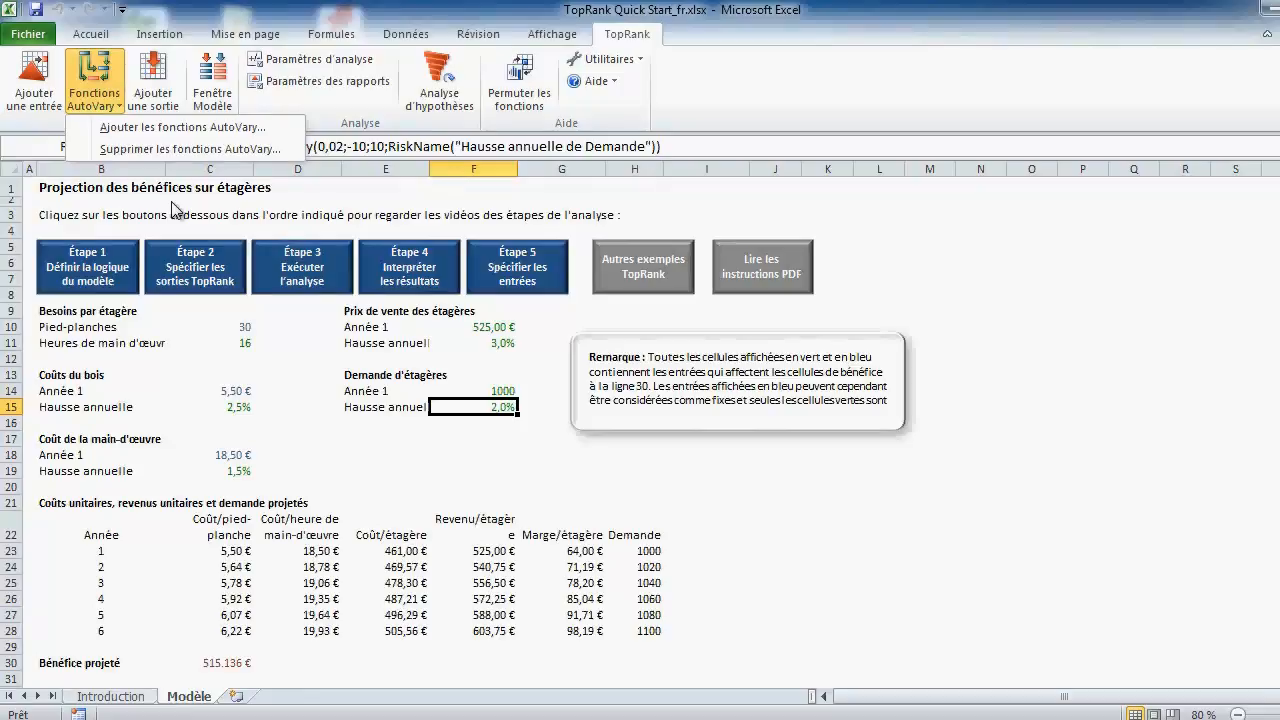
click(295, 61)
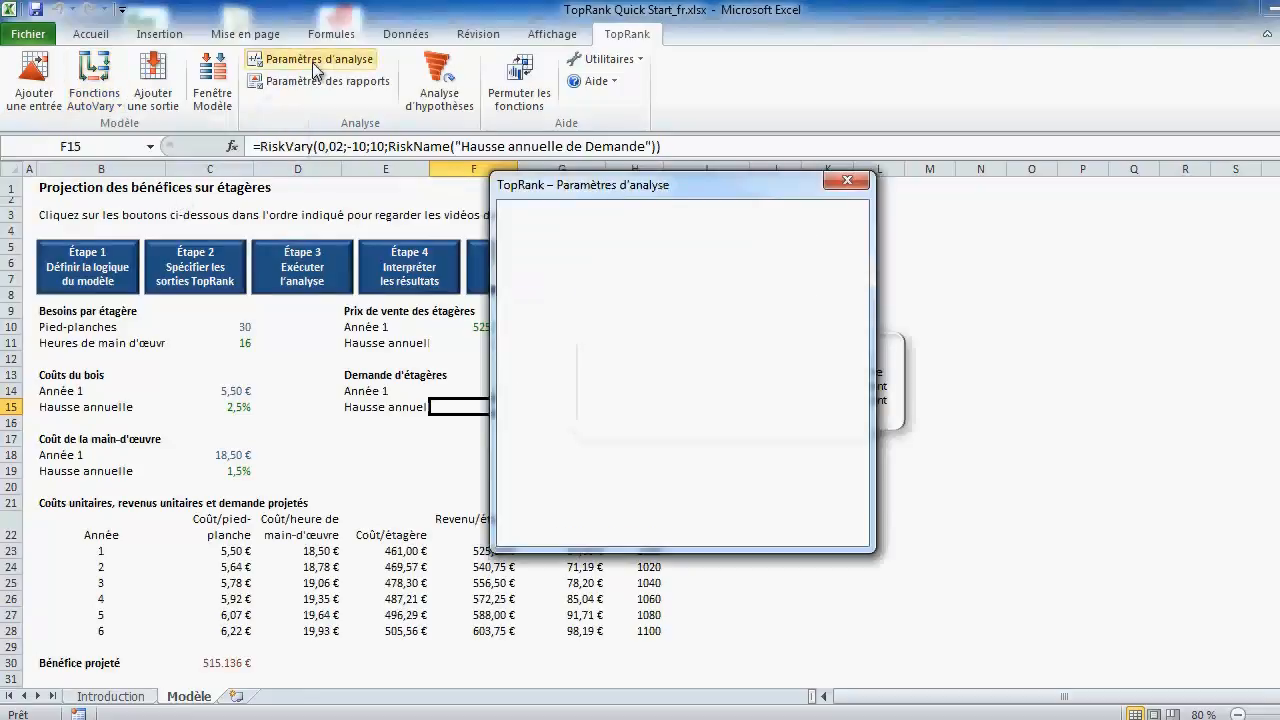
click(684, 216)
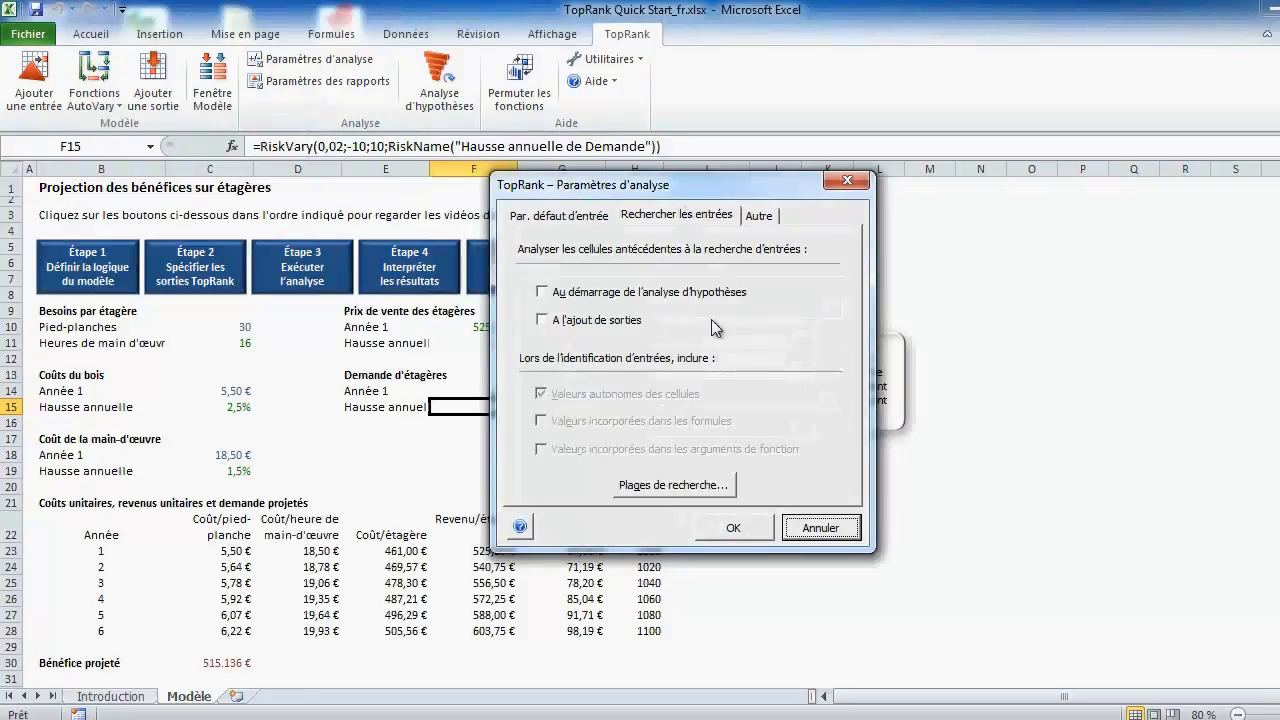
click(822, 526)
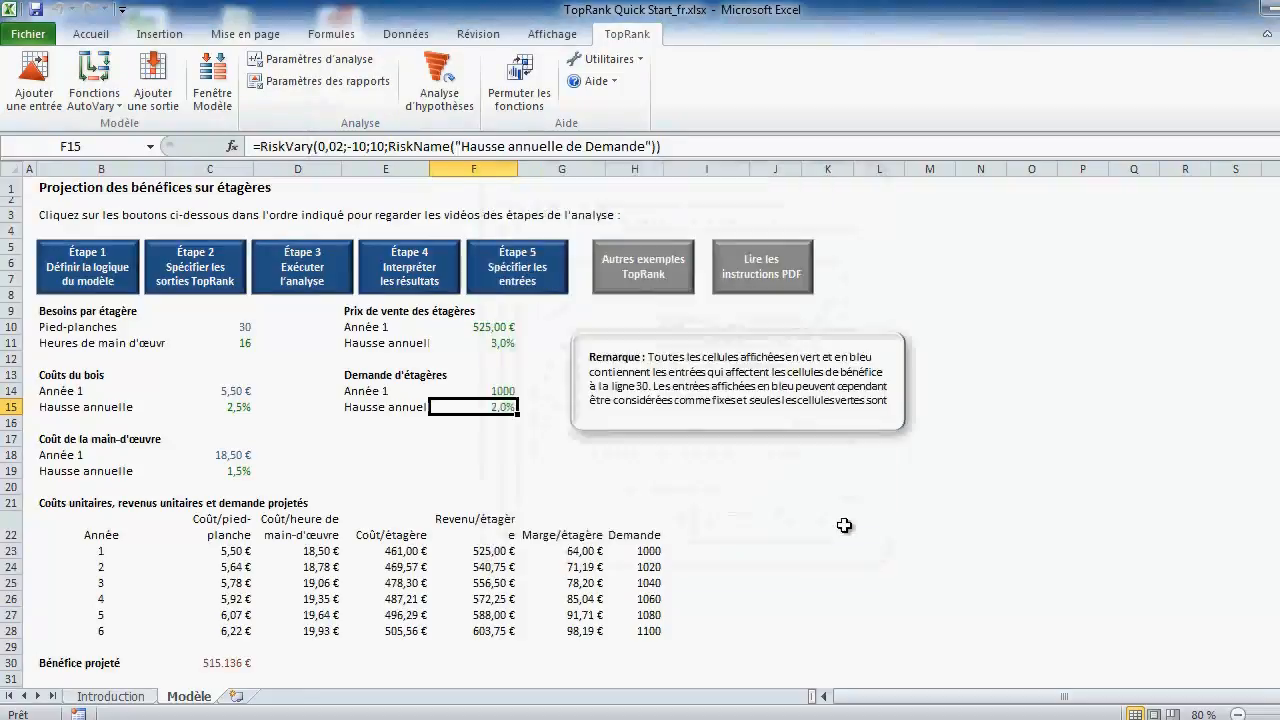